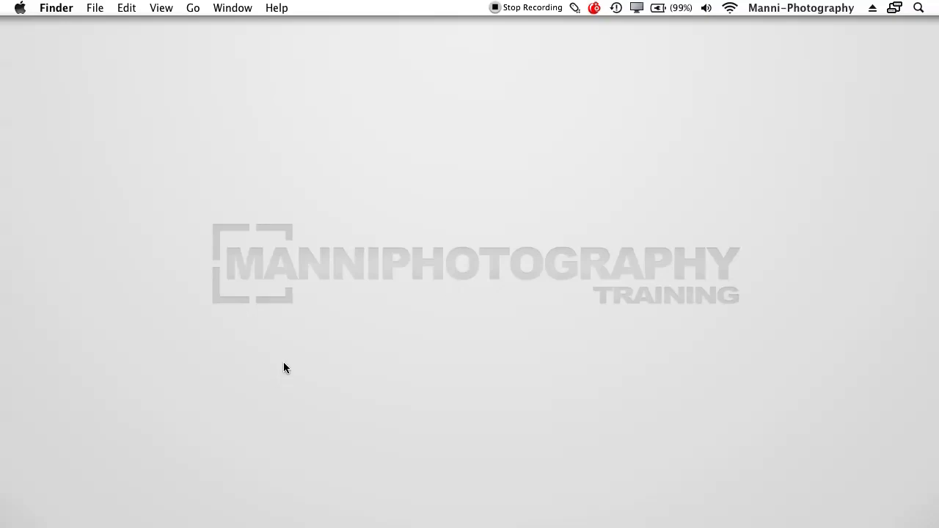
Launch Adobe Bridge CS5 from the Dock and switch the Photo Downloader to its compact Standard Dialog
mouse_move(381, 526)
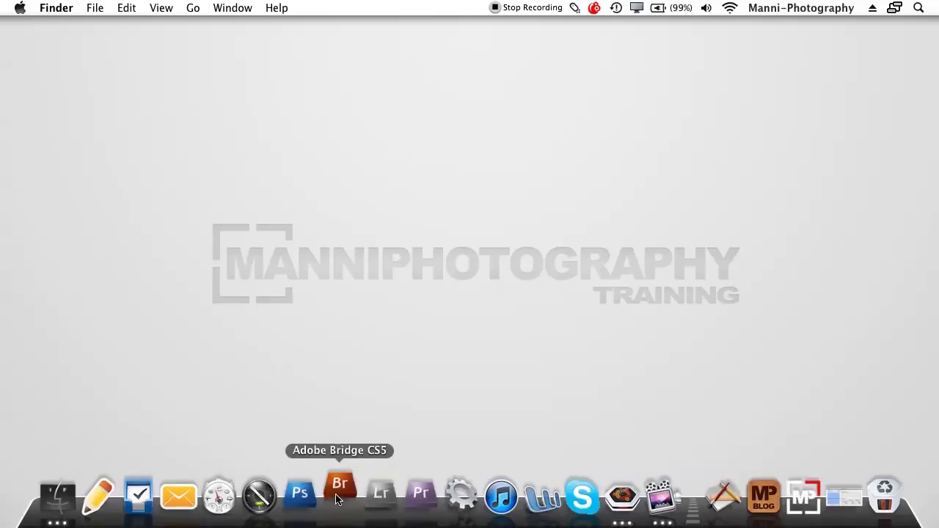
click(339, 500)
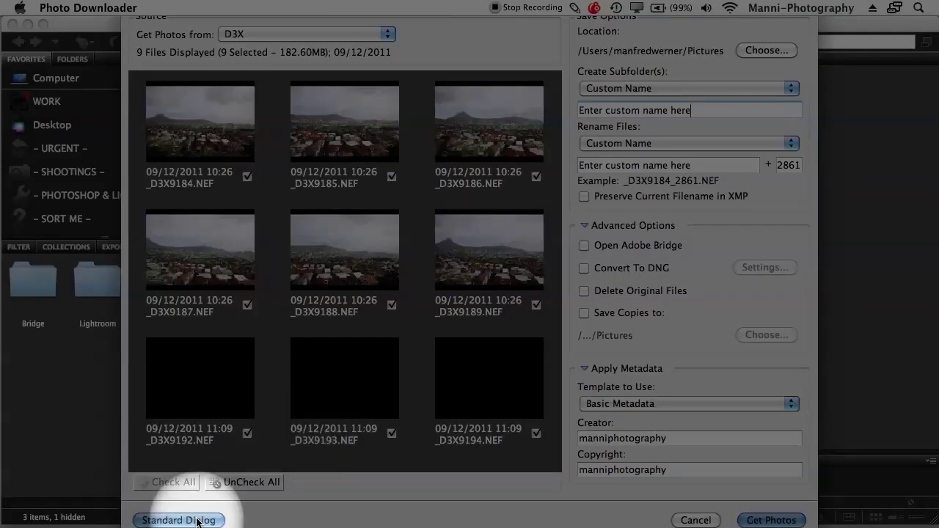
click(179, 521)
drag(410, 21, 398, 27)
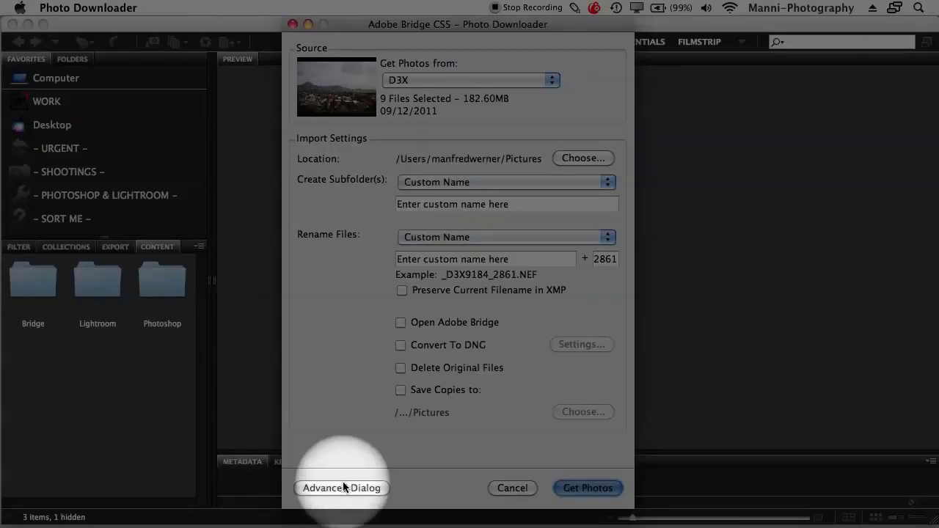
click(341, 489)
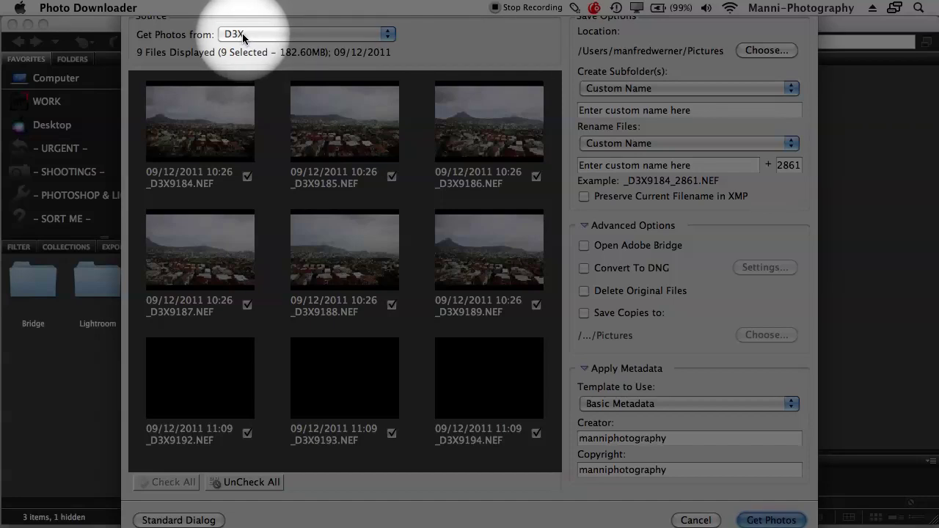
click(243, 34)
Keep D3X as the photo source and uncheck all nine photos
click(241, 29)
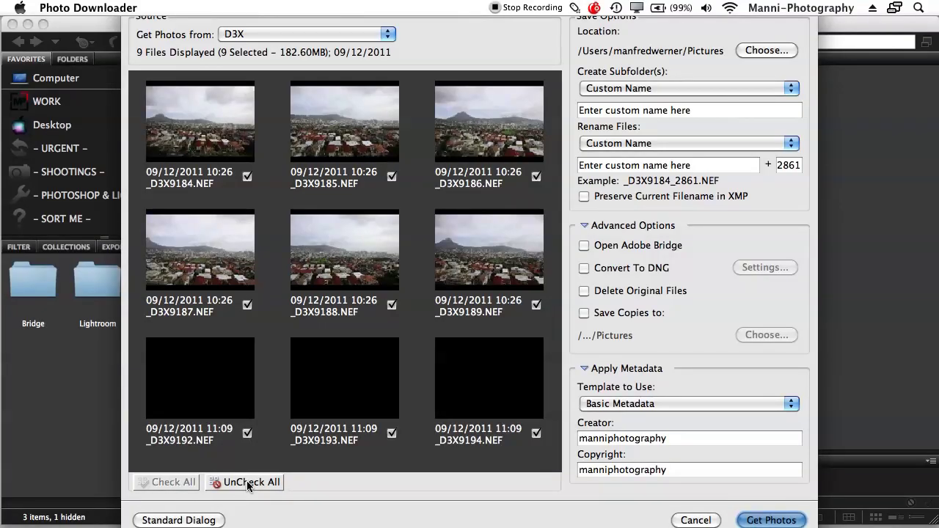
click(247, 482)
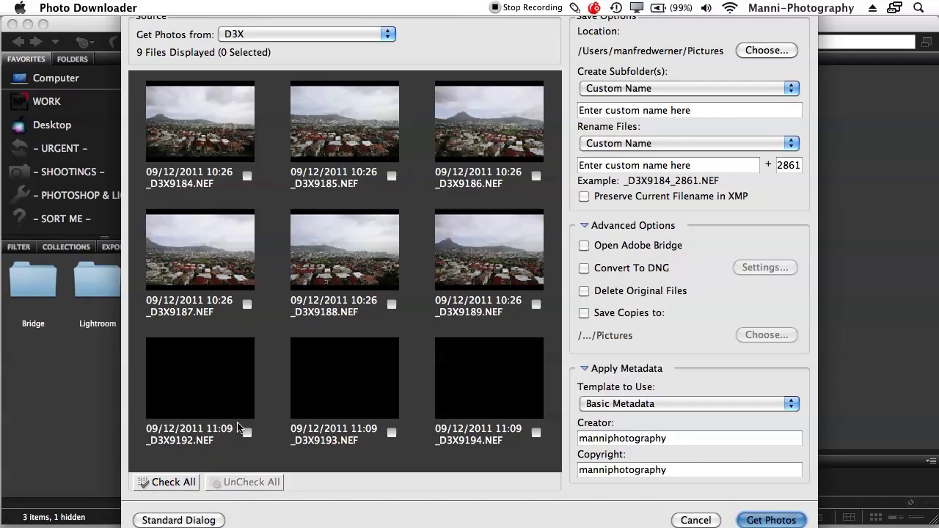
Re-check all nine photos and select the 10:26 shots _D3X9184 through _D3X9188 in turn
click(192, 483)
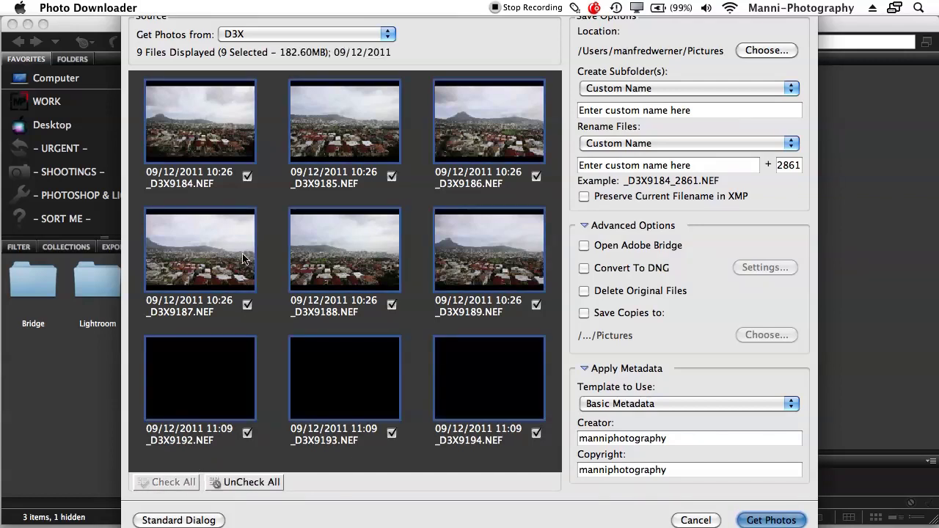
click(269, 307)
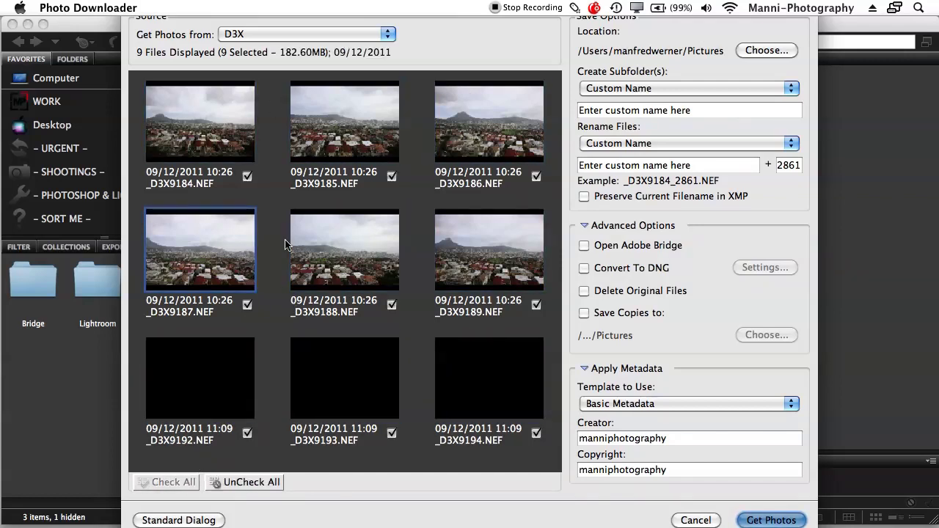
click(243, 145)
click(339, 129)
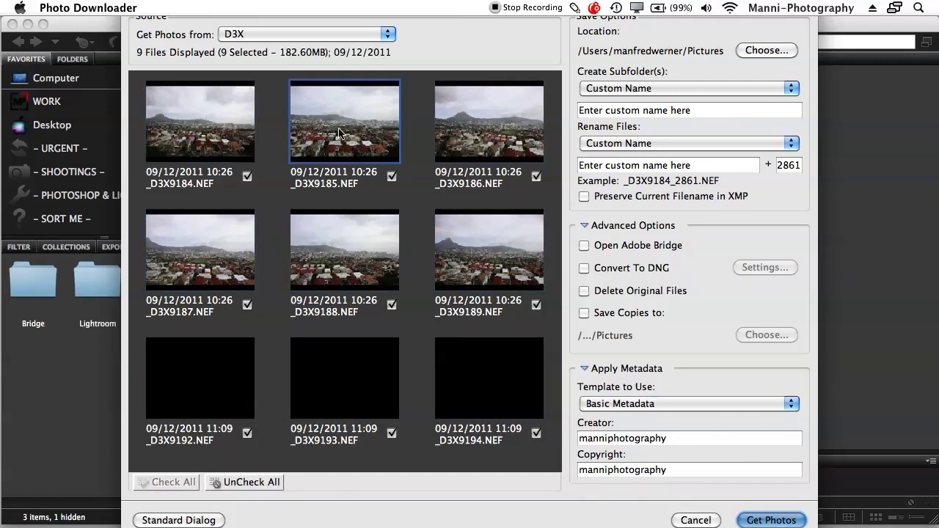
click(344, 232)
click(248, 236)
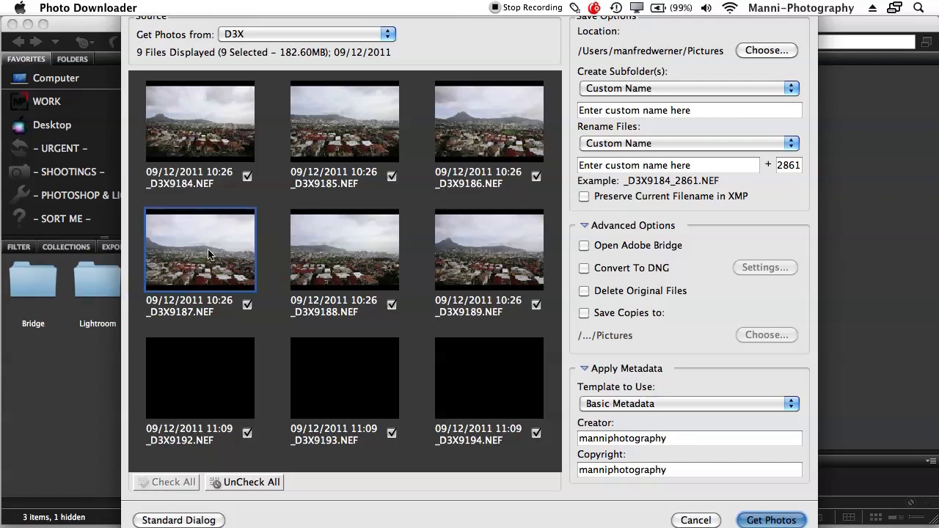
click(514, 115)
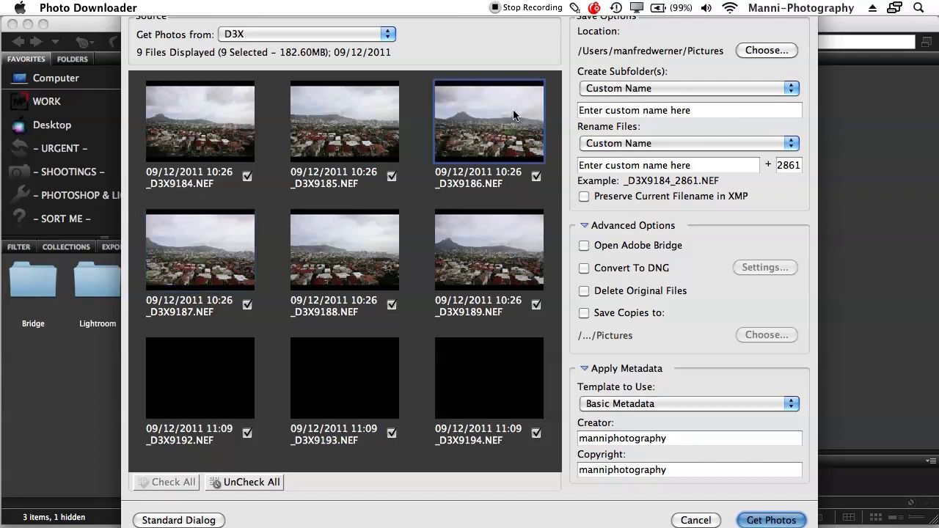
click(358, 250)
Select the three black 11:09 shots, _D3X9192, _D3X9193 and _D3X9194, one by one
click(262, 343)
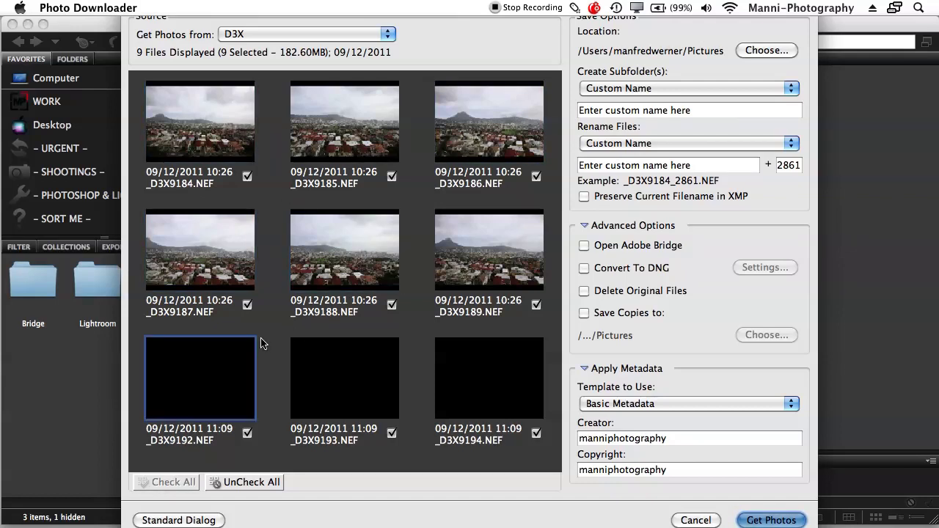
click(478, 358)
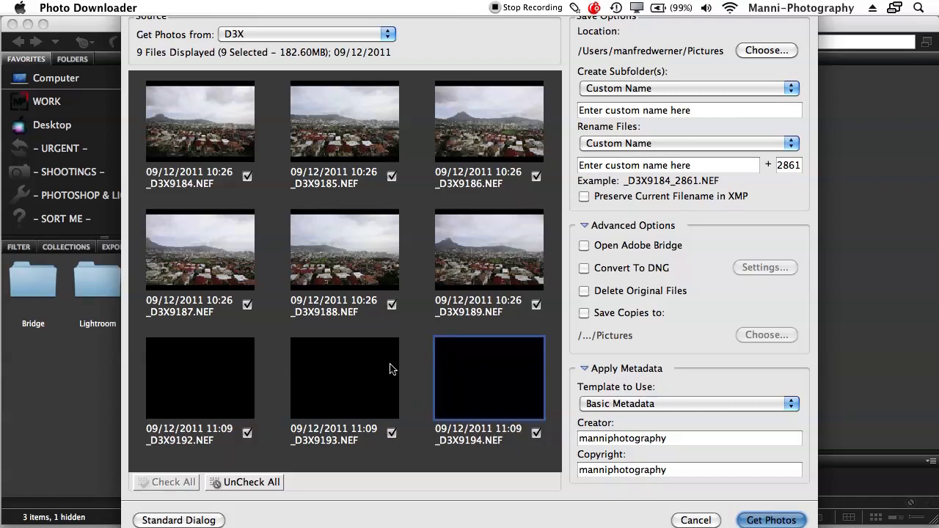
click(386, 367)
click(201, 381)
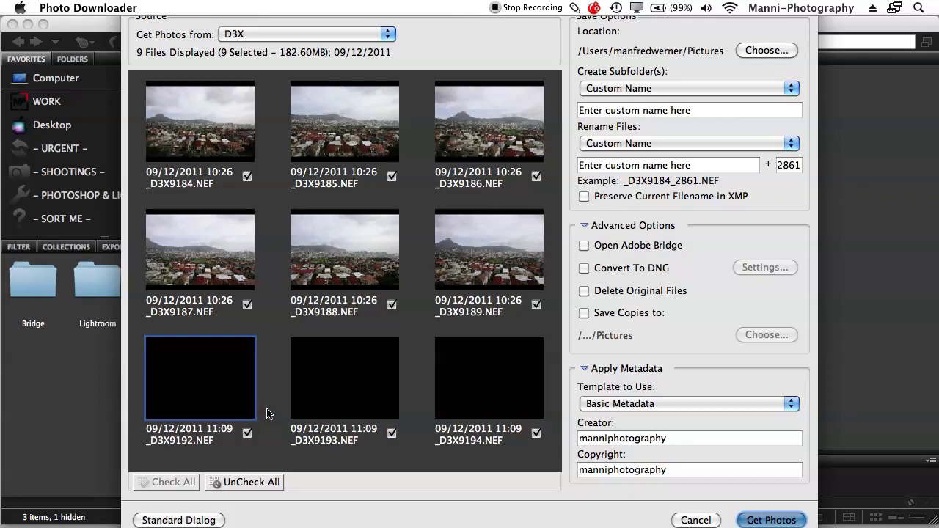
click(373, 364)
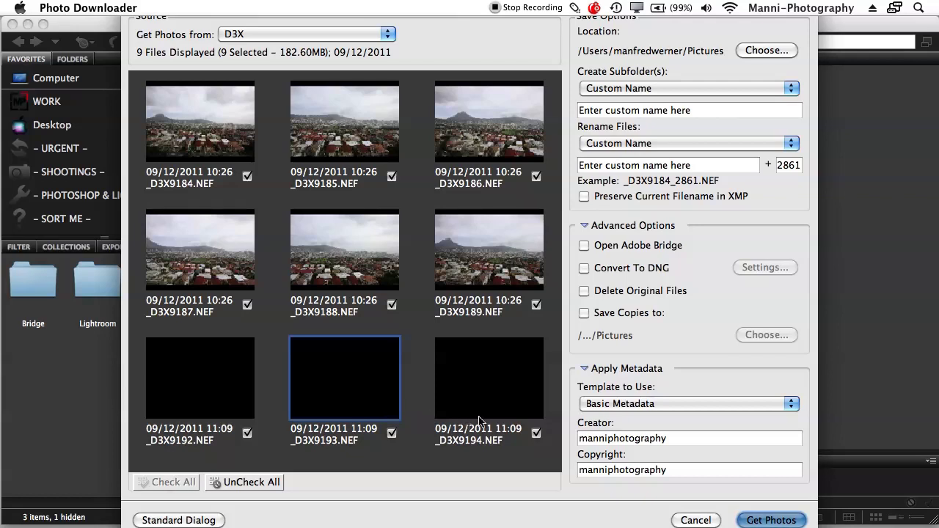
click(540, 408)
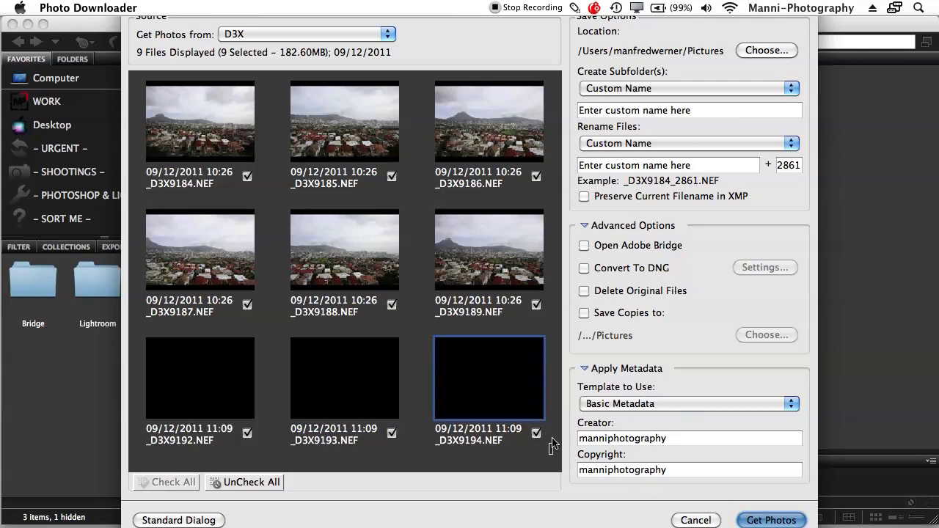
Marquee-select the three black bottom-row photos and uncheck them, leaving six photos (132.80MB) checked
drag(550, 421, 143, 341)
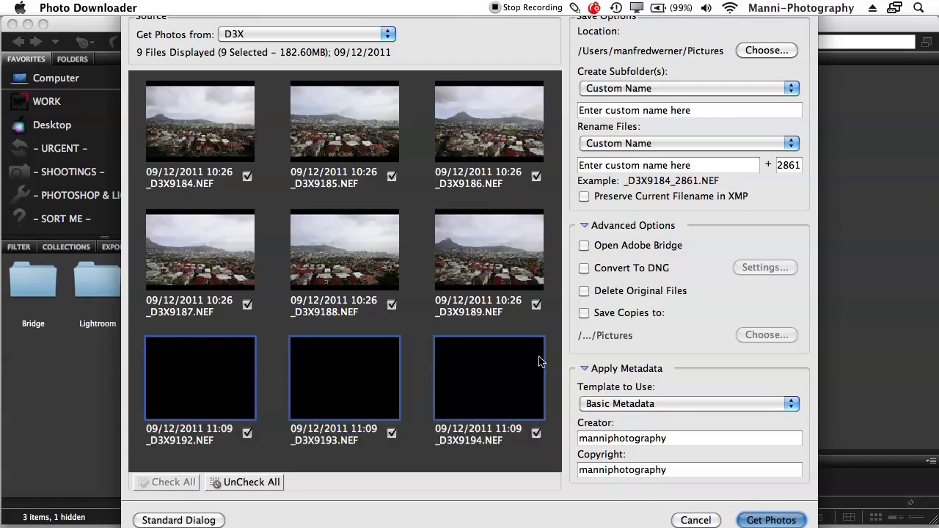
click(248, 433)
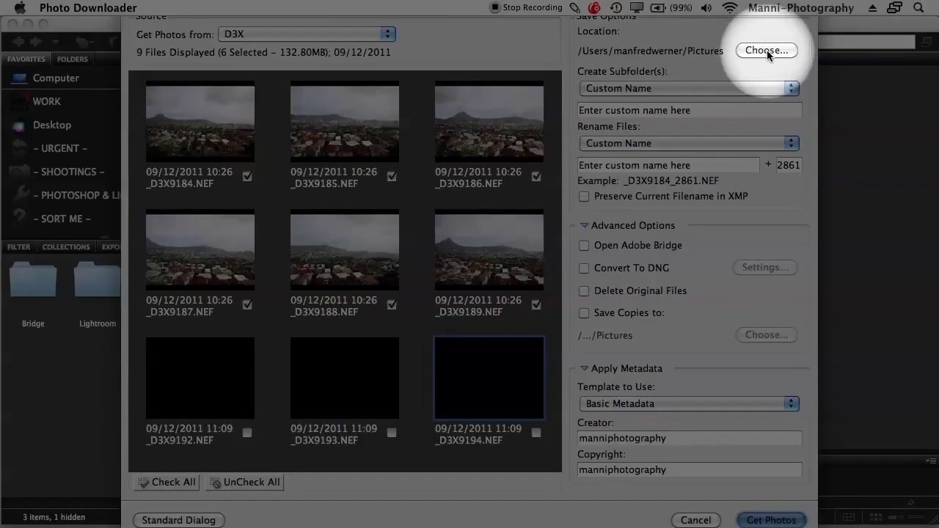
click(767, 50)
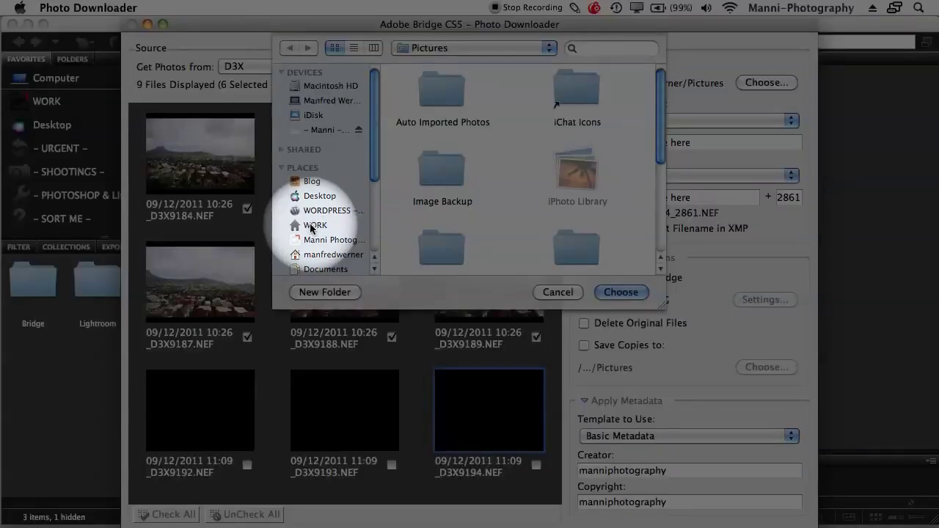
Browse into WORK and choose its - SHOOTINGS - folder as the save location
click(314, 227)
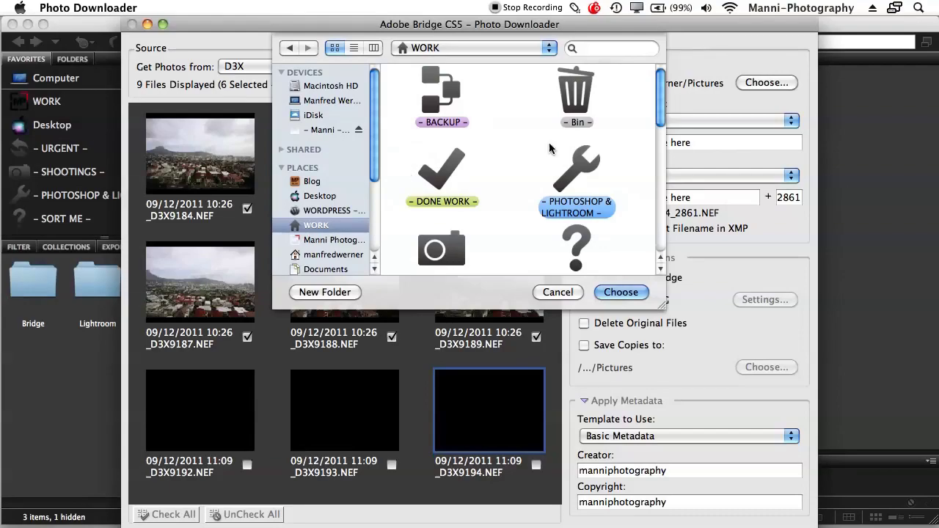
drag(657, 107, 659, 130)
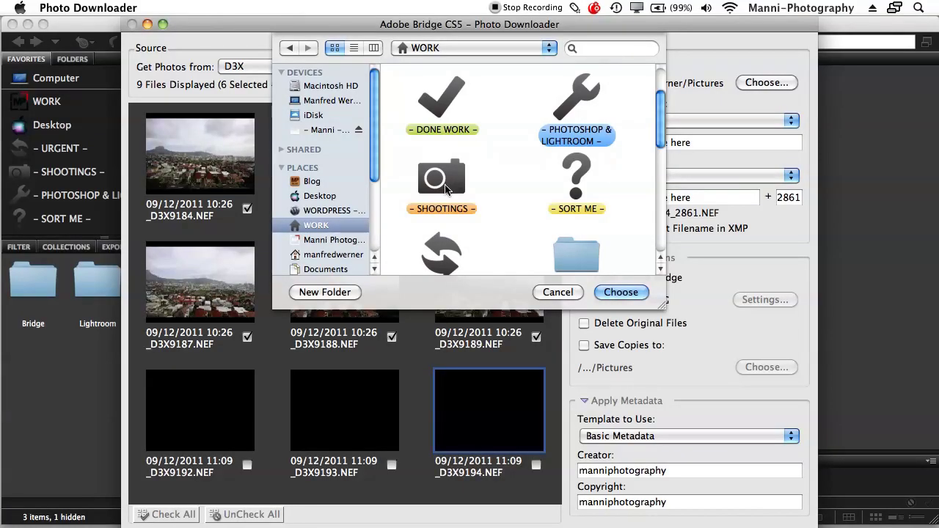
click(446, 189)
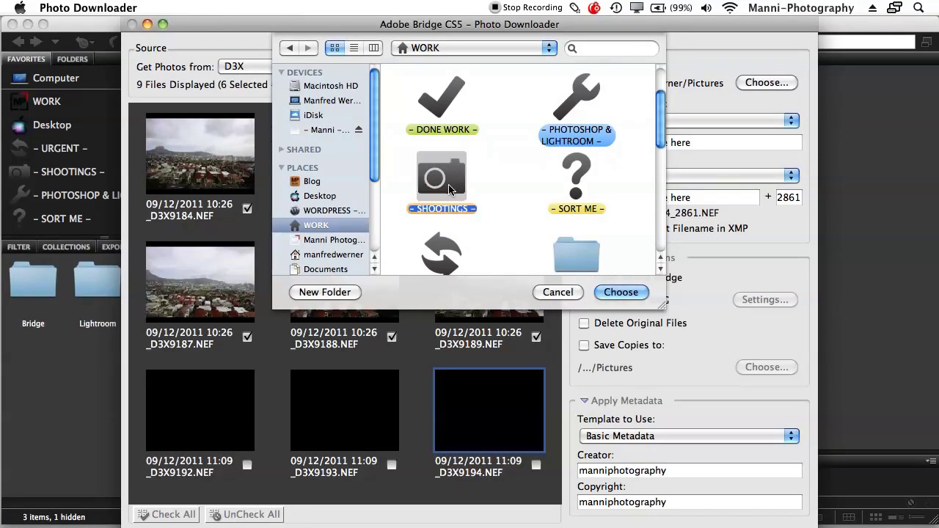
click(622, 293)
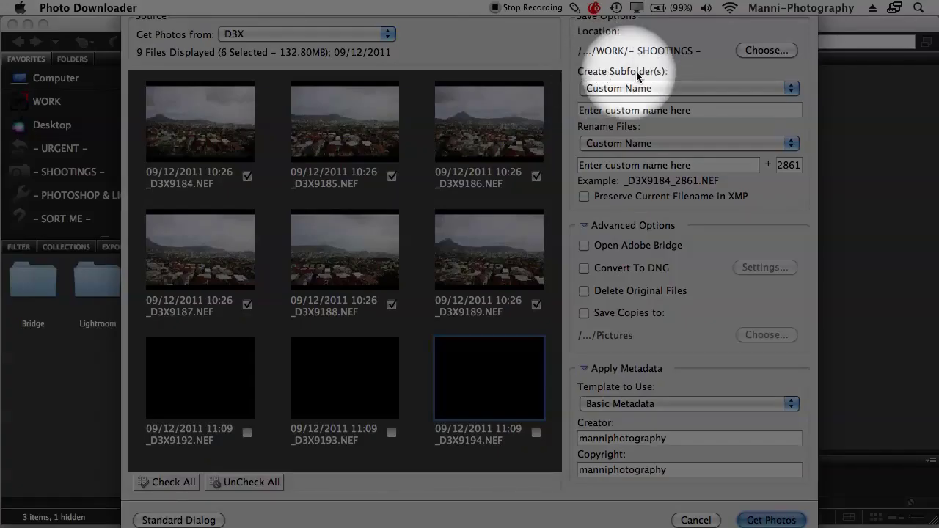
click(627, 87)
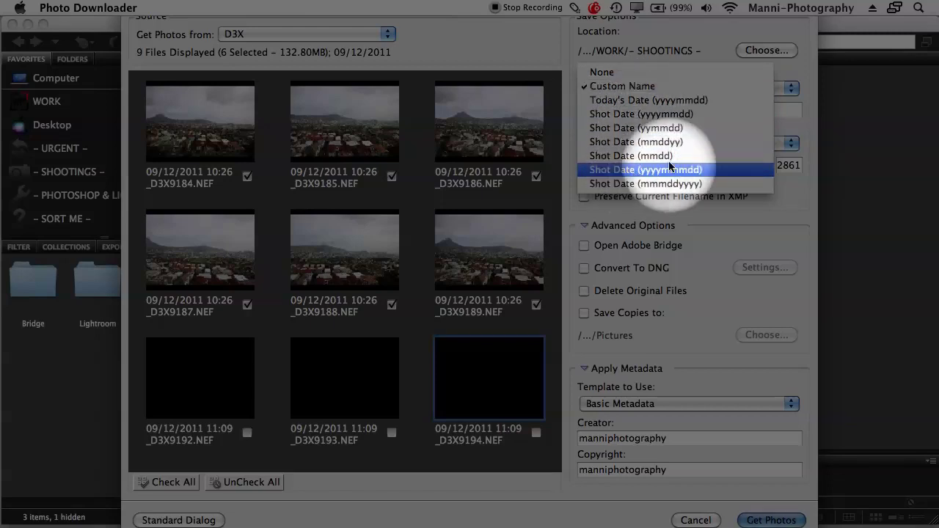
Set Create Subfolder to Custom Name and name it 'Cape town – shooting'
click(626, 86)
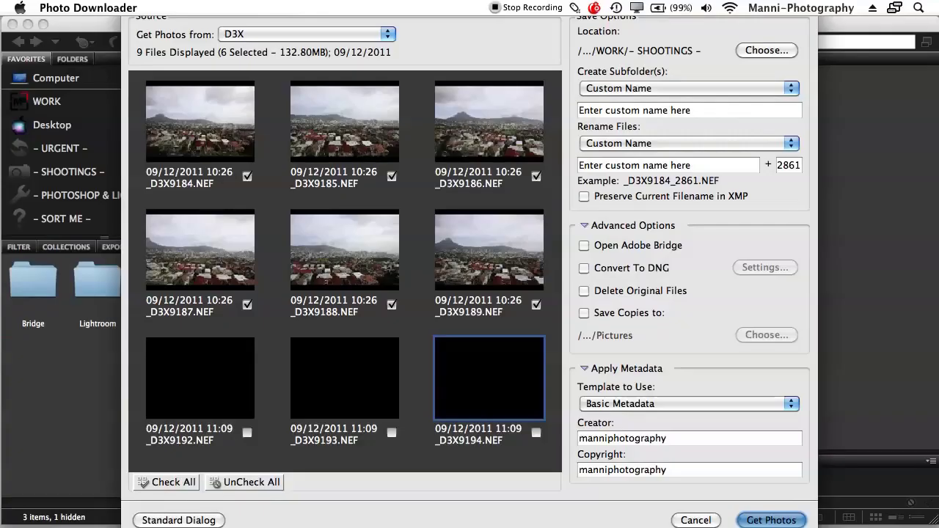
key(Tab)
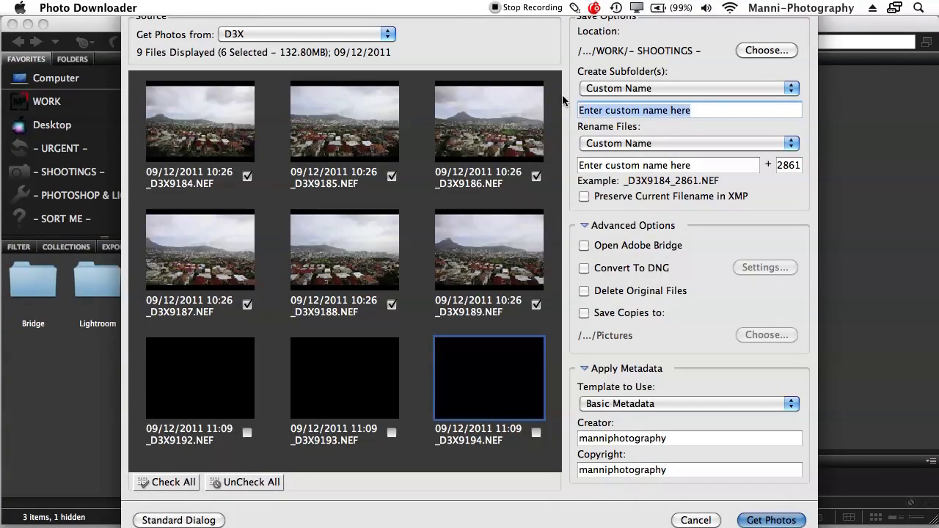
text(Cape)
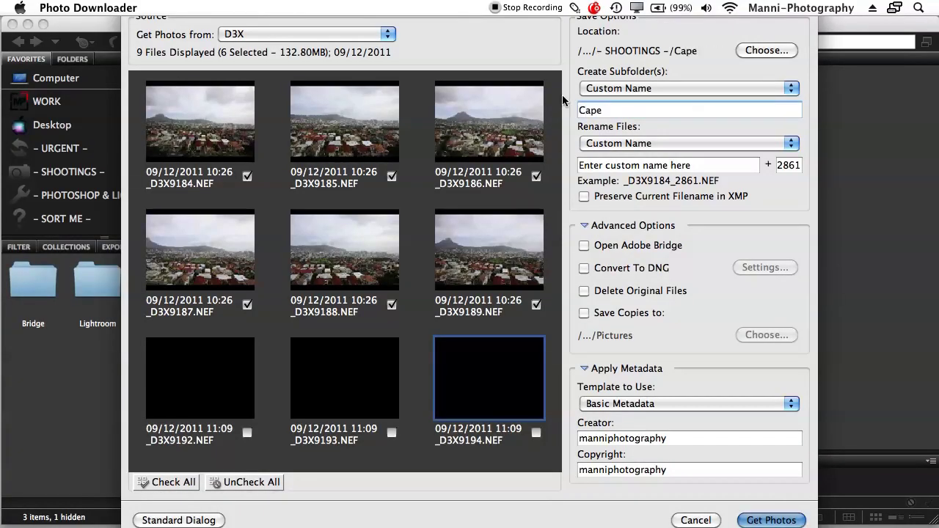
text( town – )
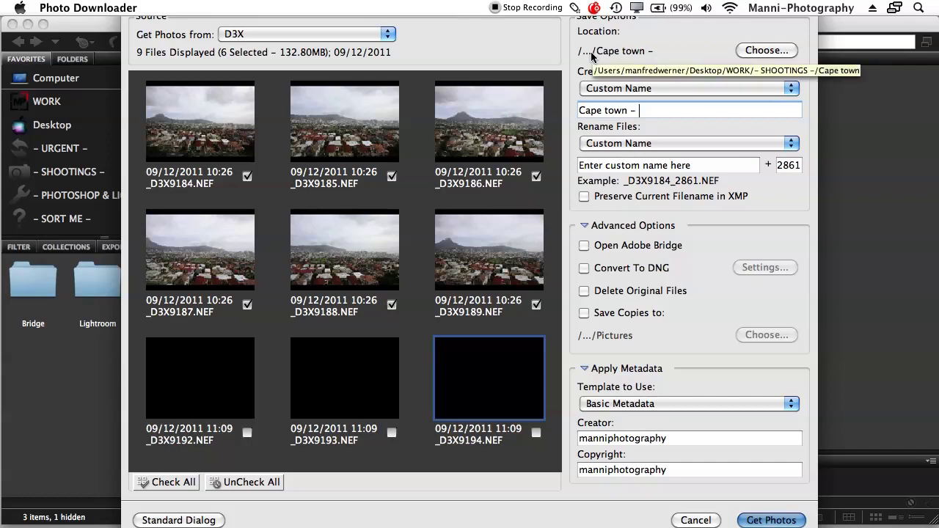
text(sg)
key(BackSpace)
text(h)
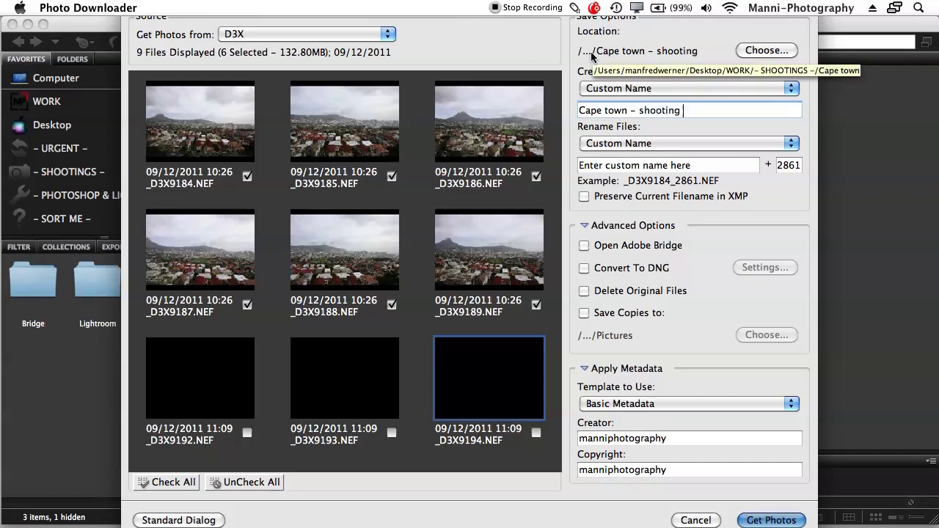
text(ooting)
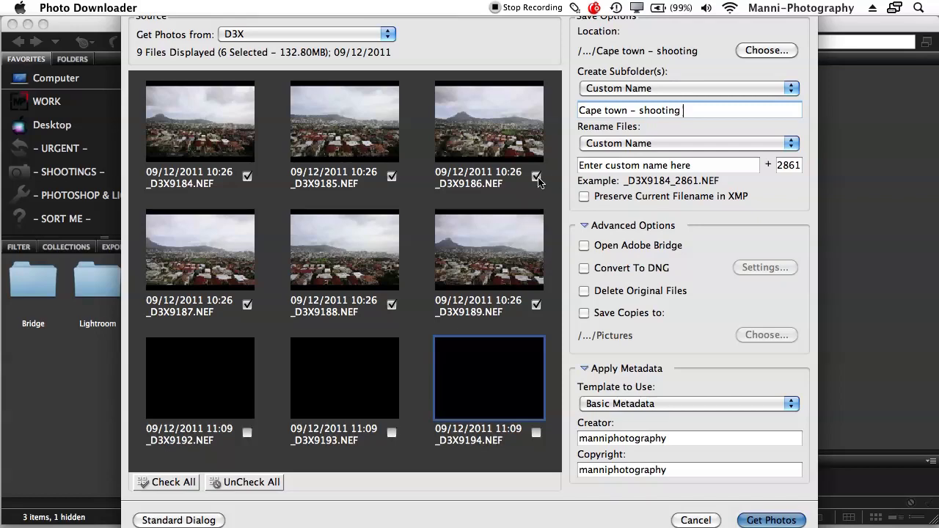
click(660, 143)
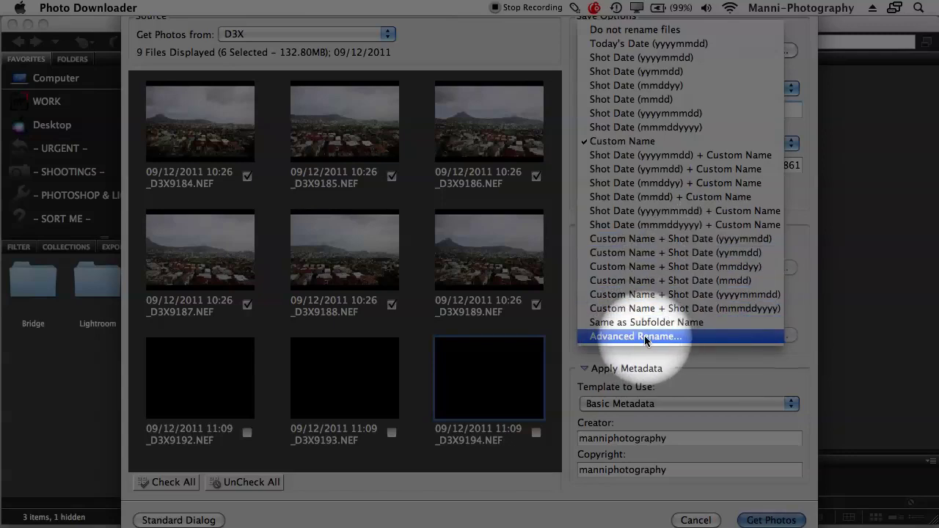
Rename files with Custom Name 'capetown' and numbering starting at 0001
click(624, 143)
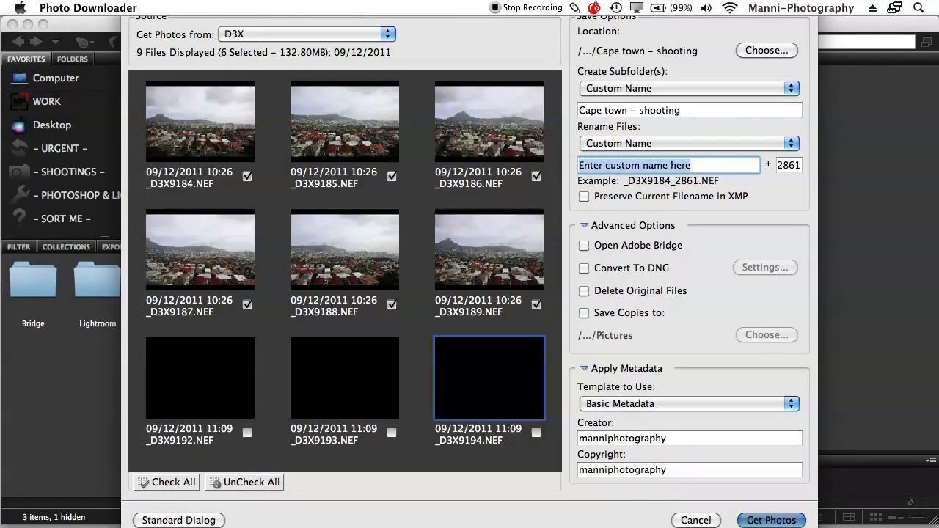
text(cape)
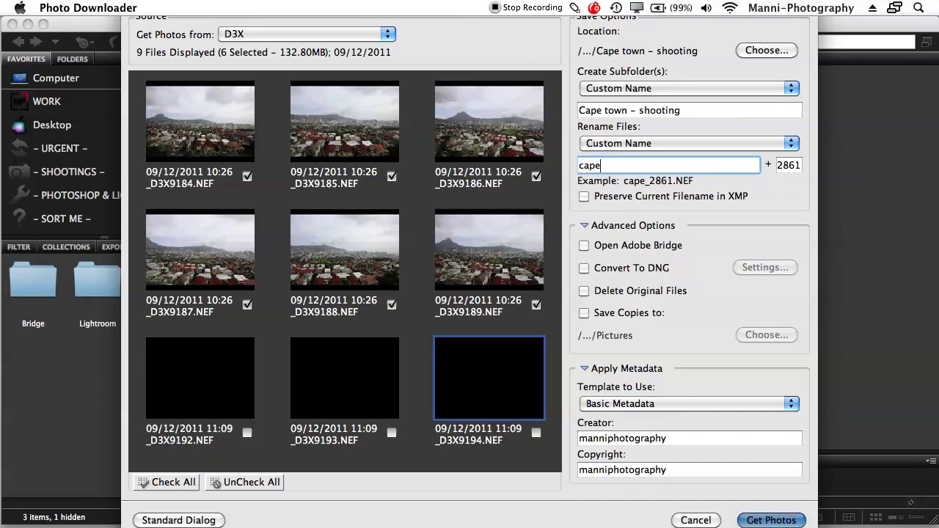
text(town)
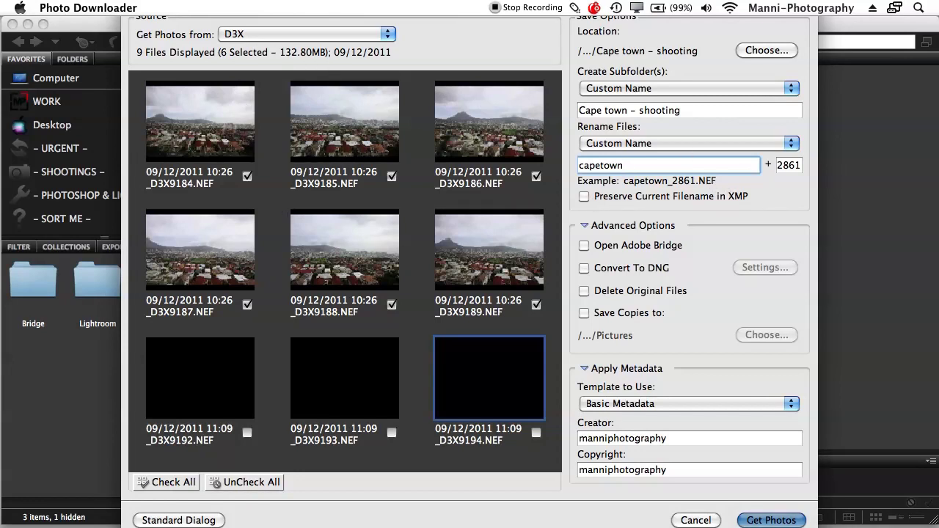
key(Tab)
text(0)
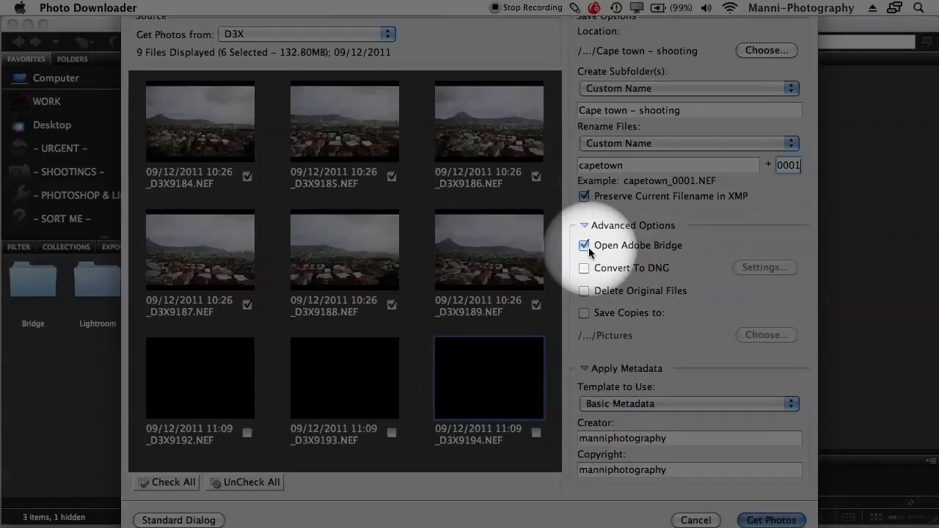
Turn off opening Bridge afterwards and deleting originals, and turn on Save Copies to Pictures
click(584, 245)
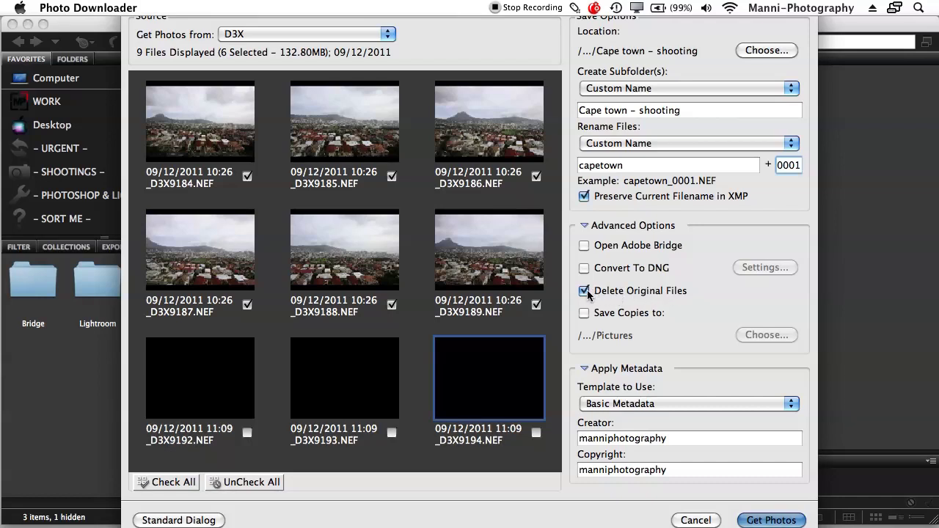
click(585, 290)
click(584, 314)
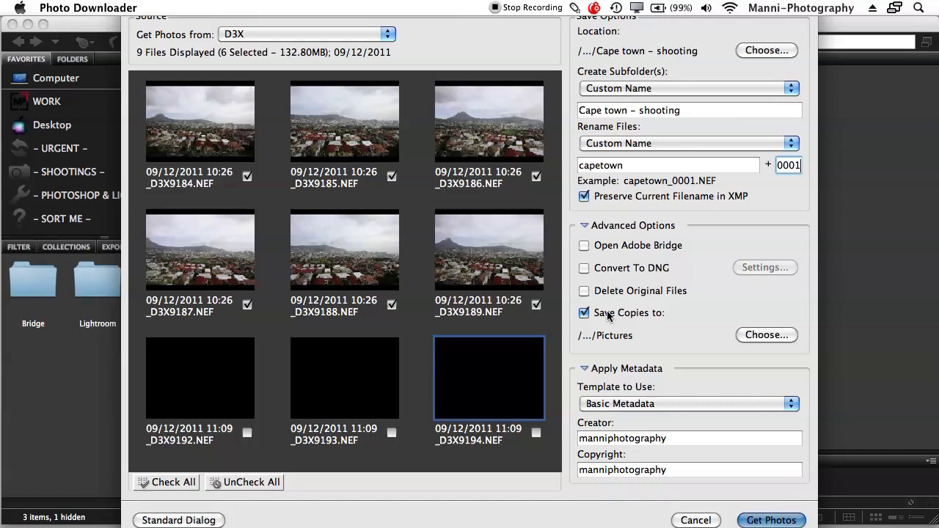
Cancel the backup-copies folder chooser and switch Save Copies to off
click(767, 335)
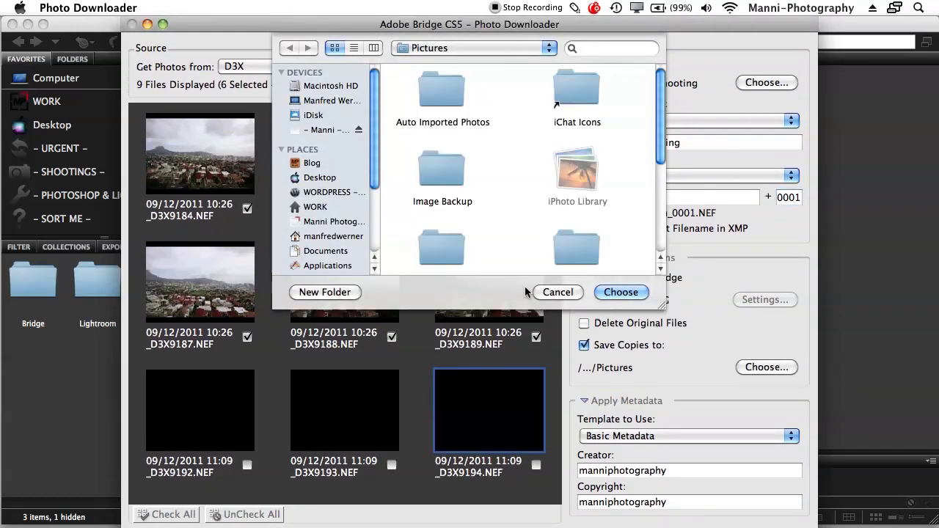
click(557, 292)
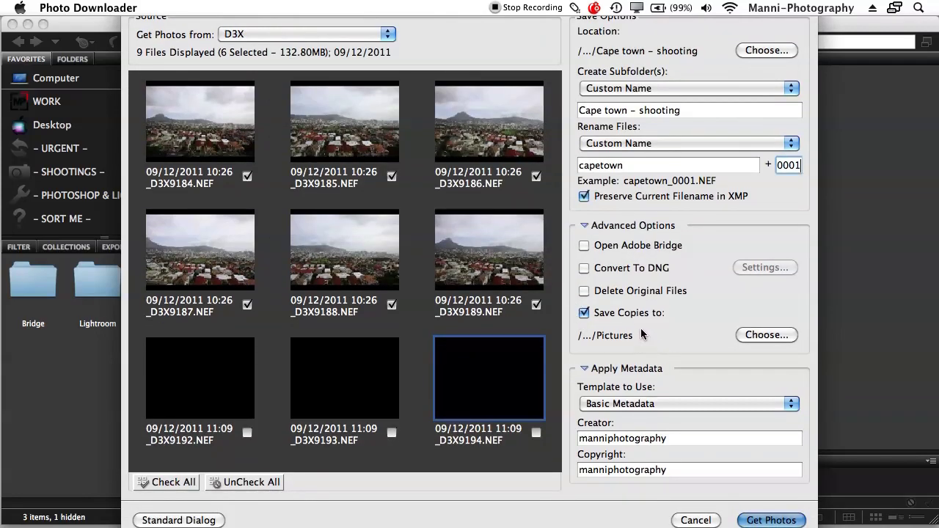
click(585, 312)
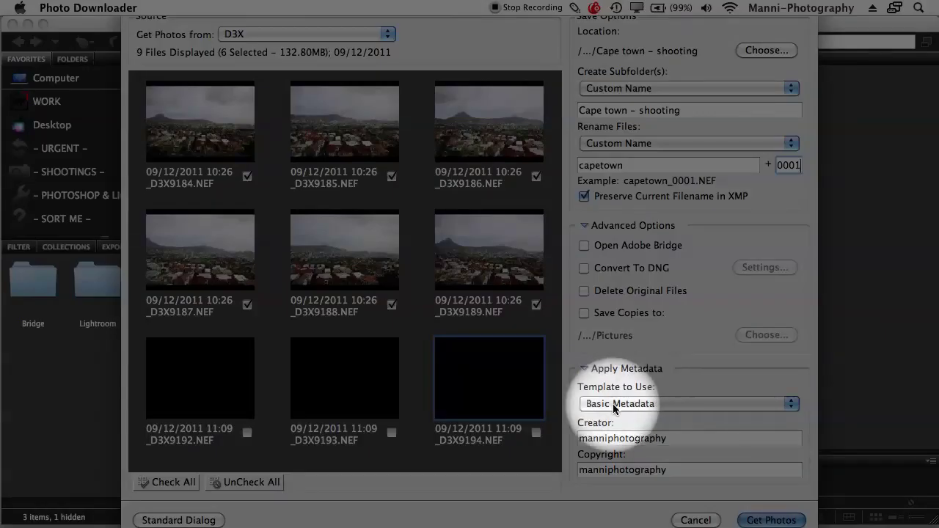
Keep the Basic Metadata template and enter the photographer's full name as Creator
click(643, 404)
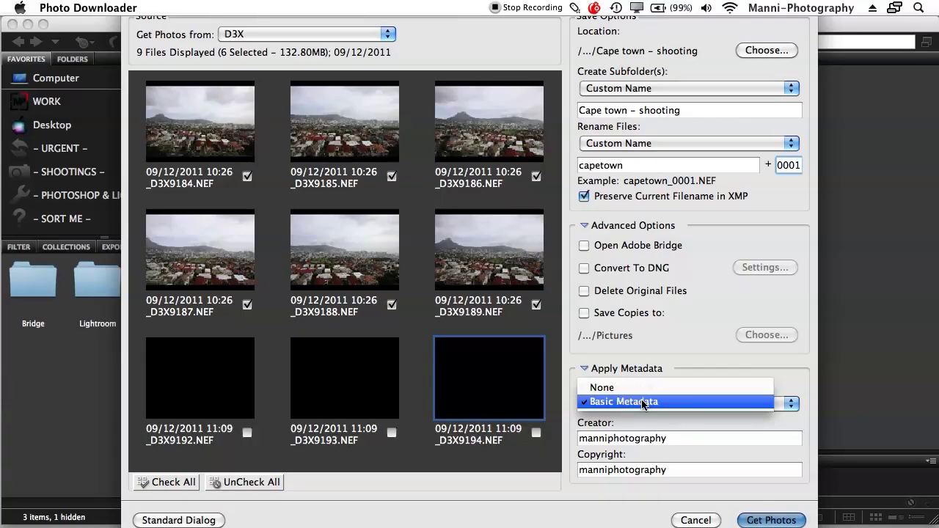
click(644, 402)
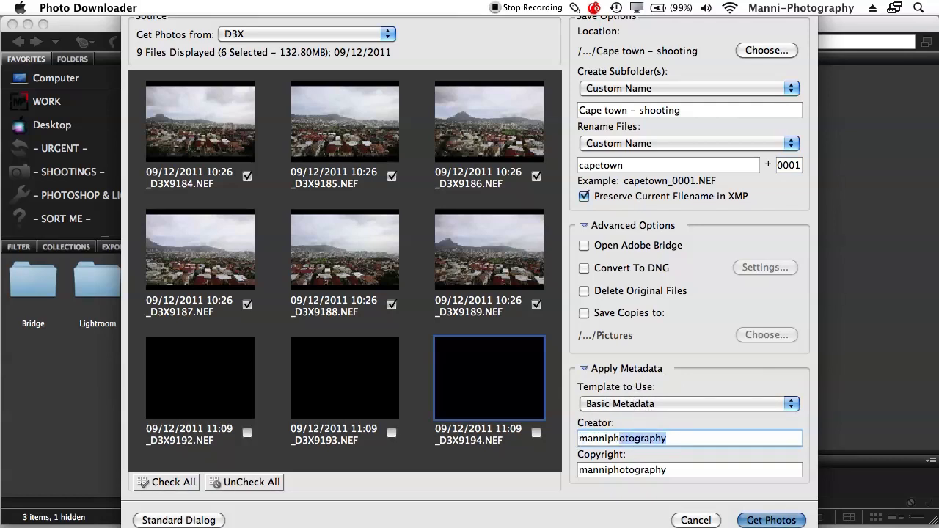
key(BackSpace)
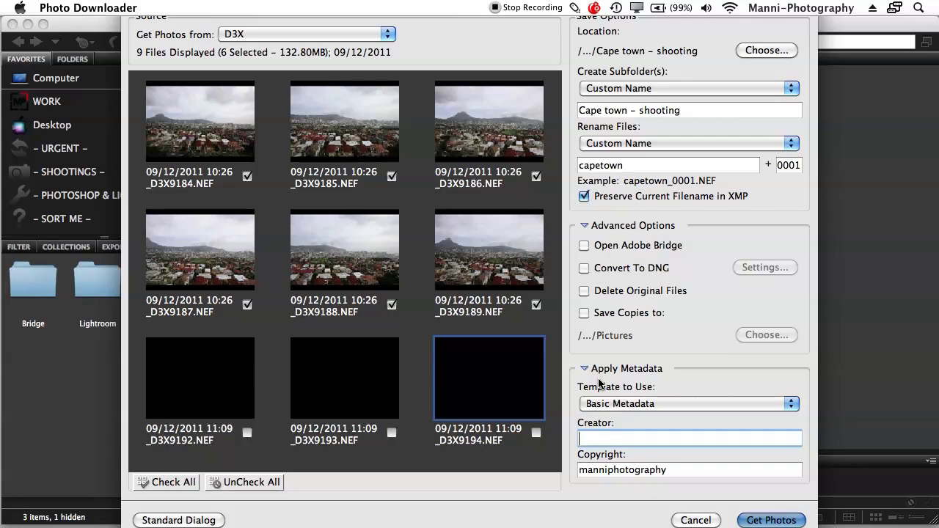
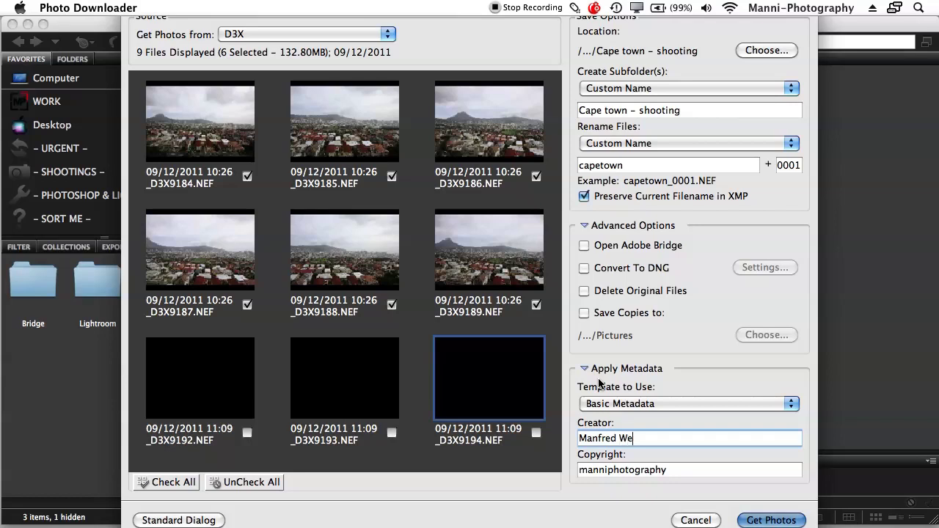
Fix the Copyright field so the studio name starts with a capital M
key(Tab)
key(Left)
key(Delete)
text(,M)
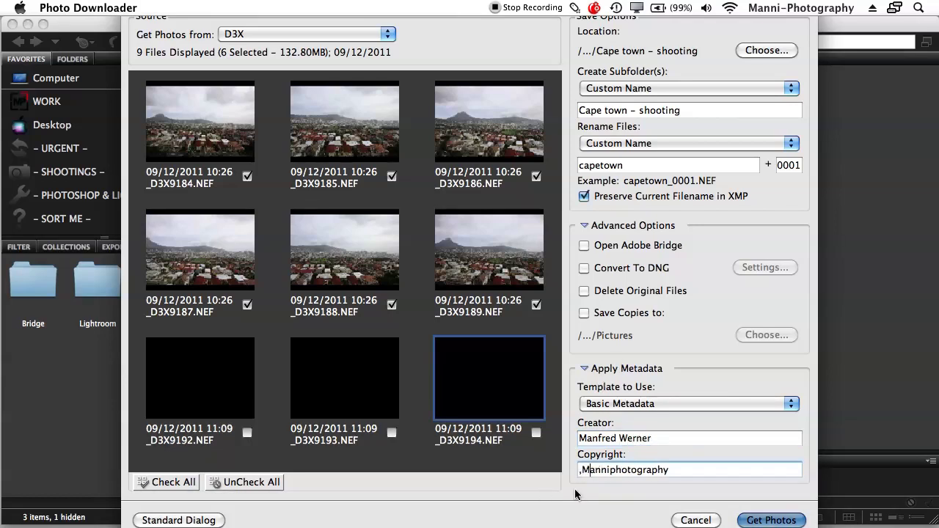
key(BackSpace)
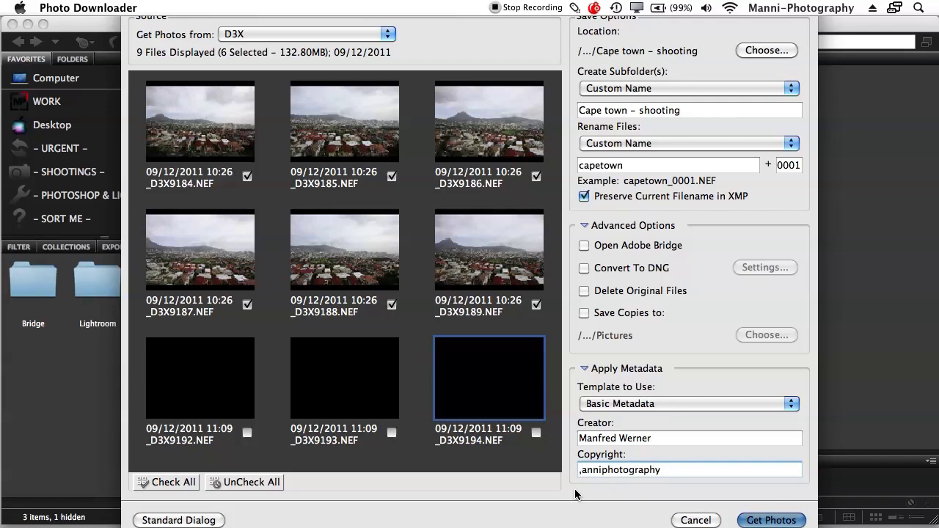
key(BackSpace)
text(M)
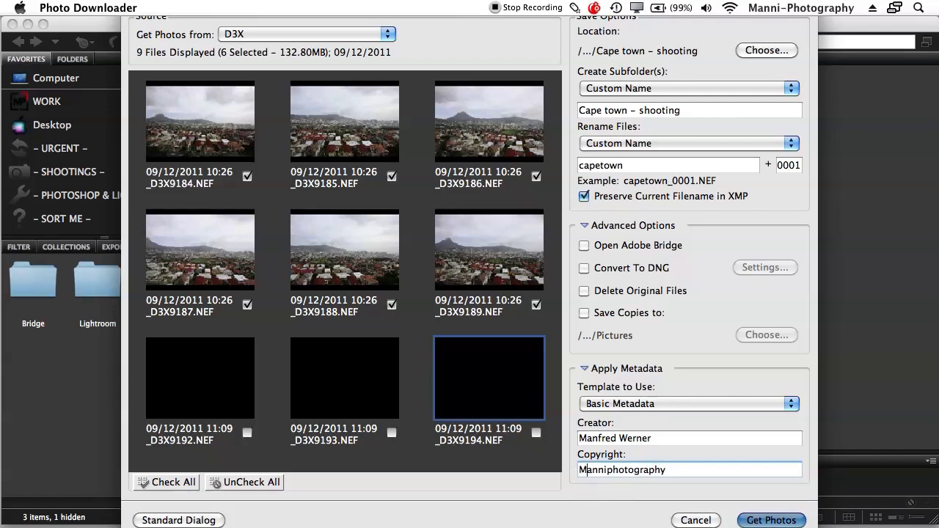
key(super+Right)
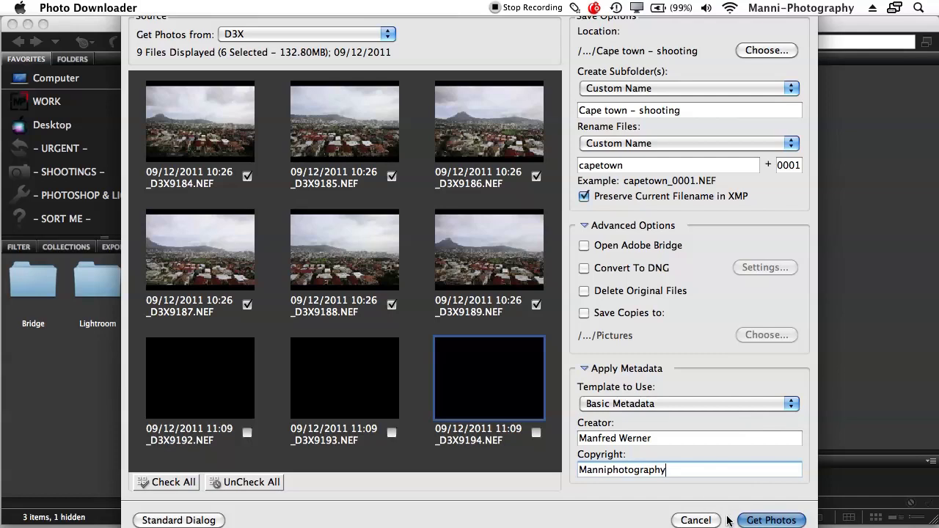
Run Get Photos to copy the six checked photos into 'Cape town - shooting'
mouse_move(400, 523)
key(Return)
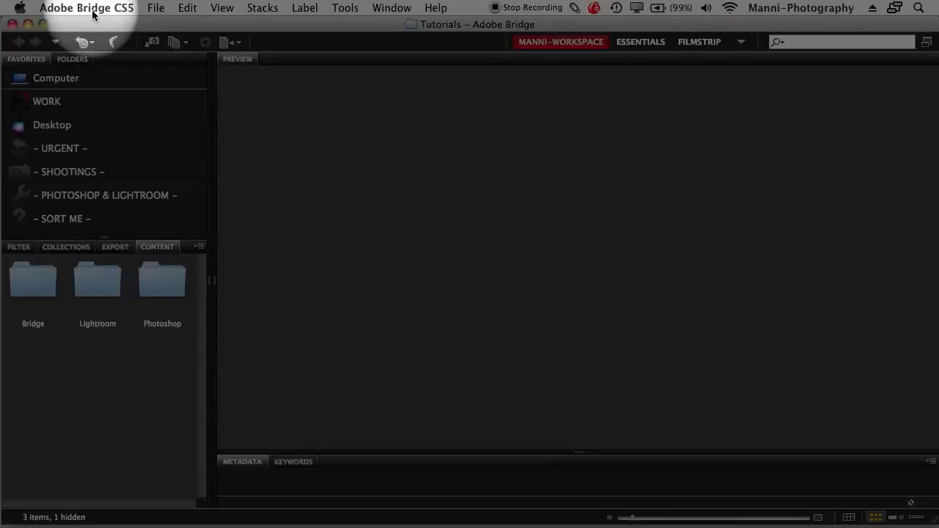
In General preferences, leave 'When a Camera is Connected, Launch Adobe Photo Downloader' checked and confirm with OK
click(88, 8)
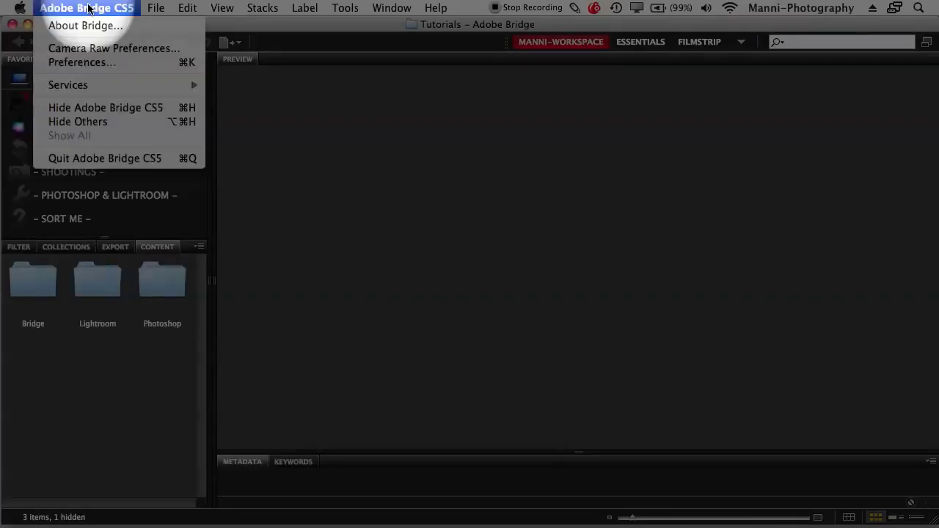
click(80, 63)
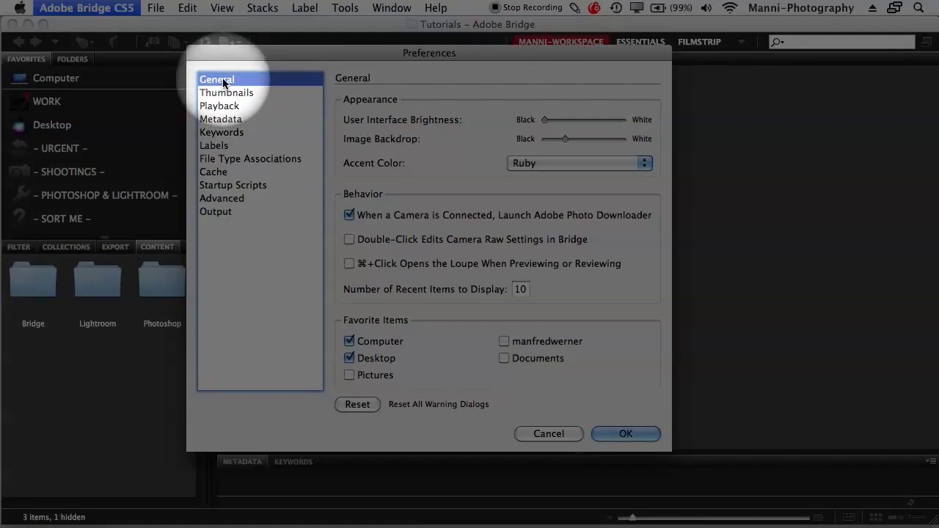
click(349, 215)
click(349, 215)
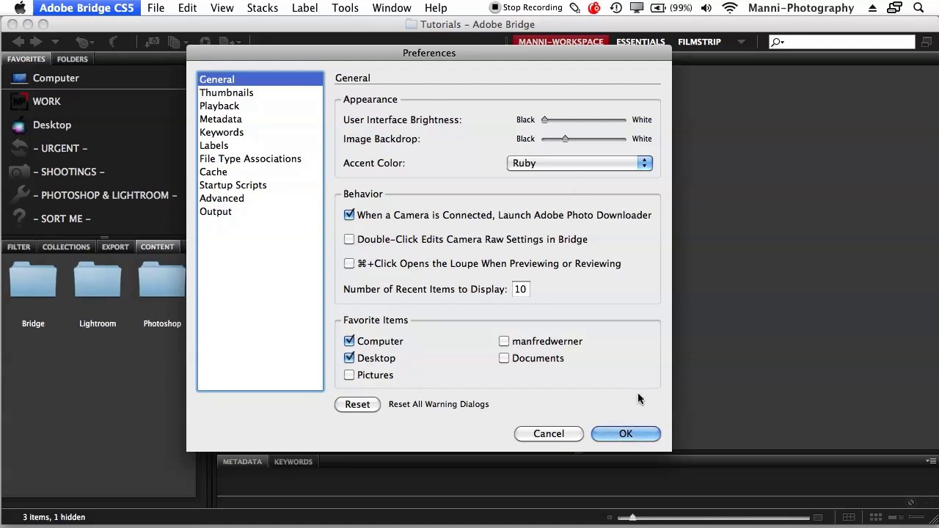
click(353, 214)
click(351, 215)
click(643, 434)
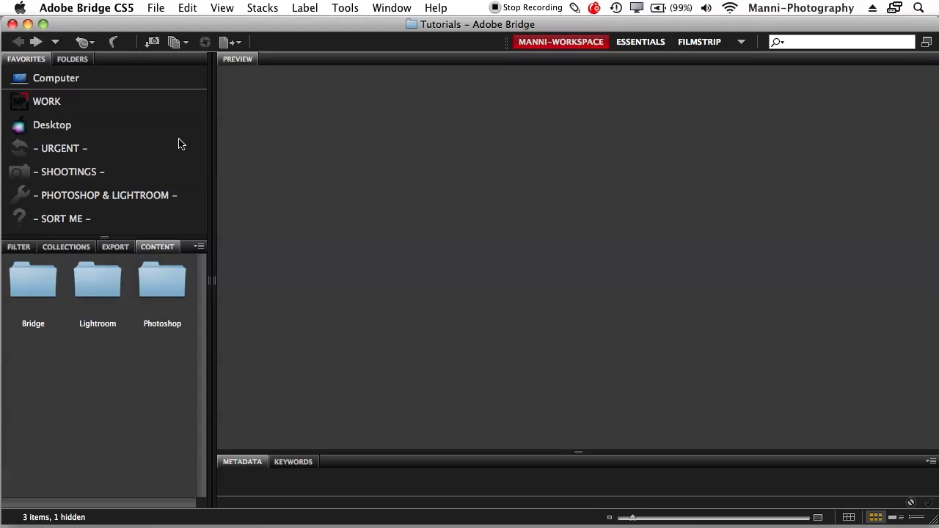
Minimise the Adobe Bridge window to reveal the desktop
click(27, 24)
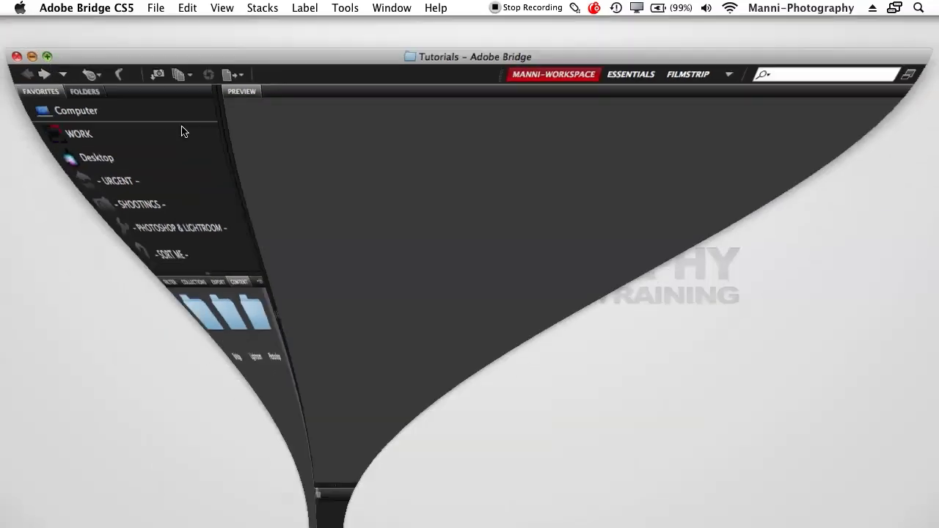